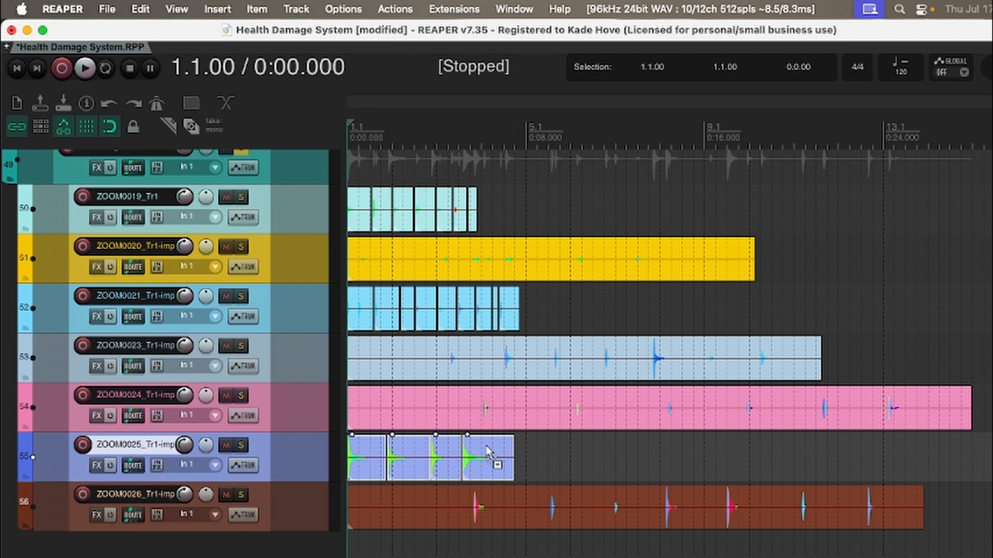
Step: Undo the split and repositioning on the ZOOM0025_Tr1 track, and filter the action list by "spacing"
{"action": "key", "text": "super+z"}
{"action": "key", "text": "super+z"}
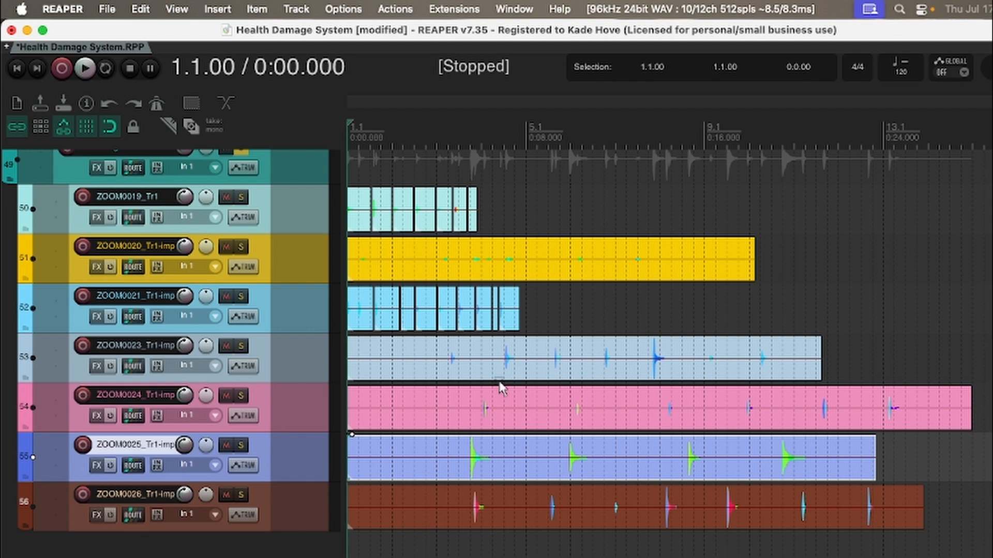
{"action": "key", "text": "shift+slash"}
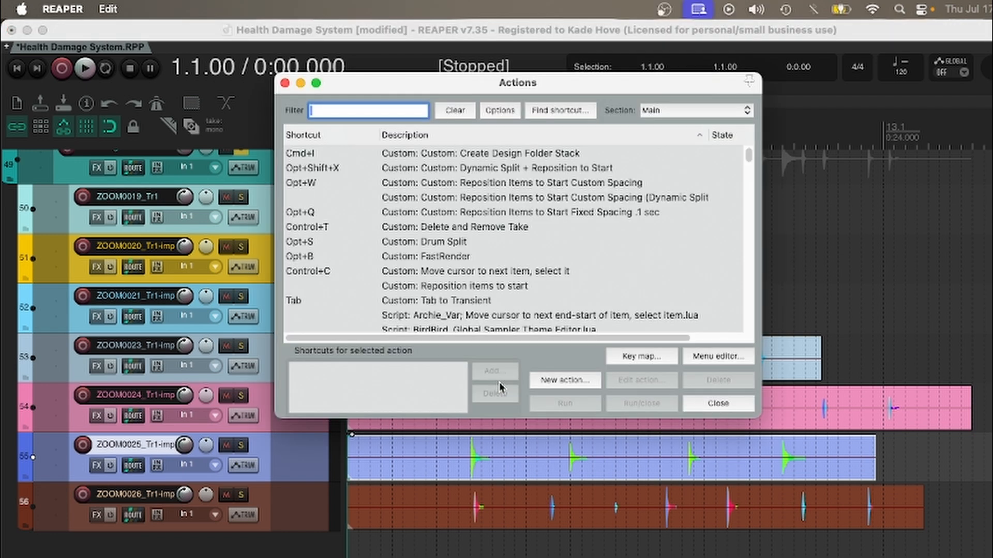
{"action": "type", "text": "spacing"}
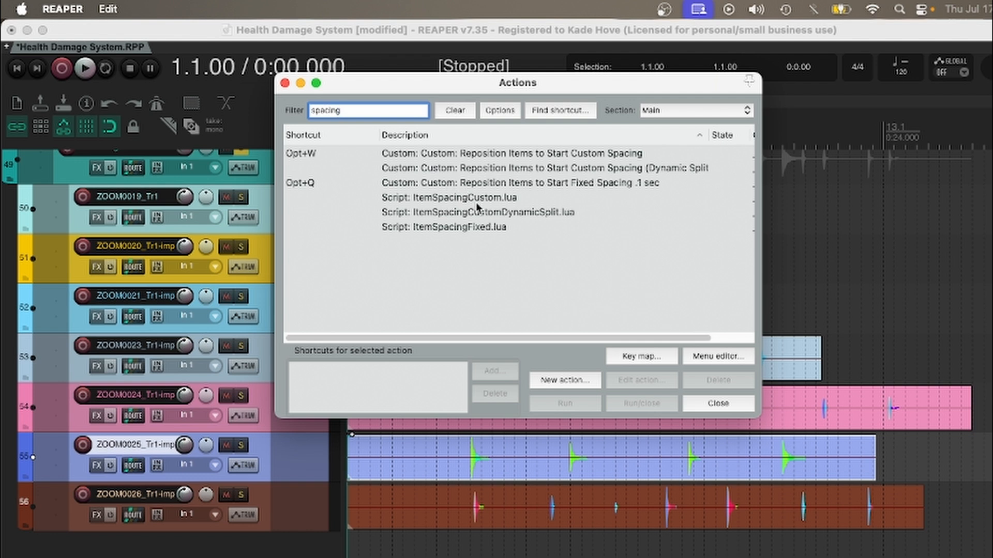
Step: Run the ItemSpacingFixed.lua script on the split ZOOM0025_Tr1 items and undo the resulting spacing
{"action": "left_click", "coordinate": [472, 227]}
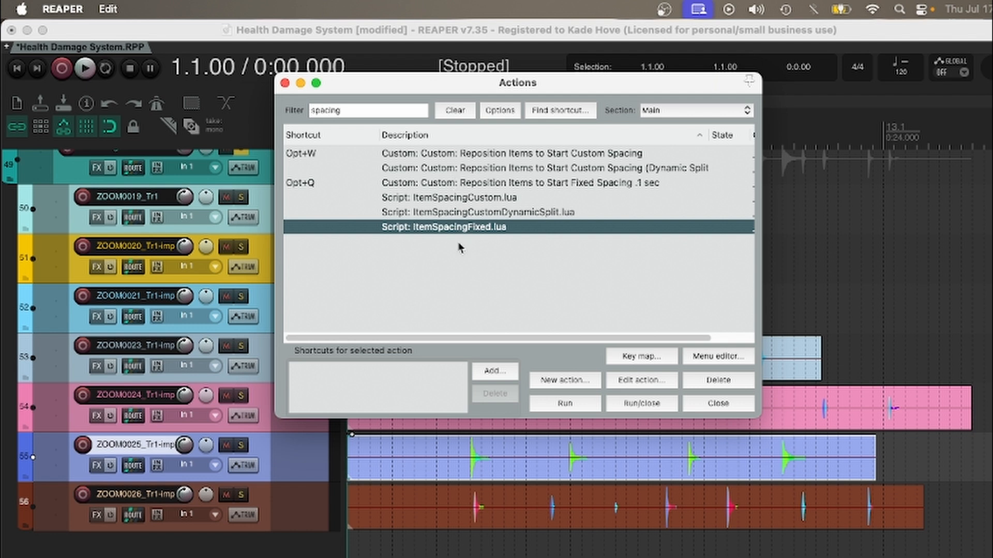
{"action": "double_click", "coordinate": [468, 228]}
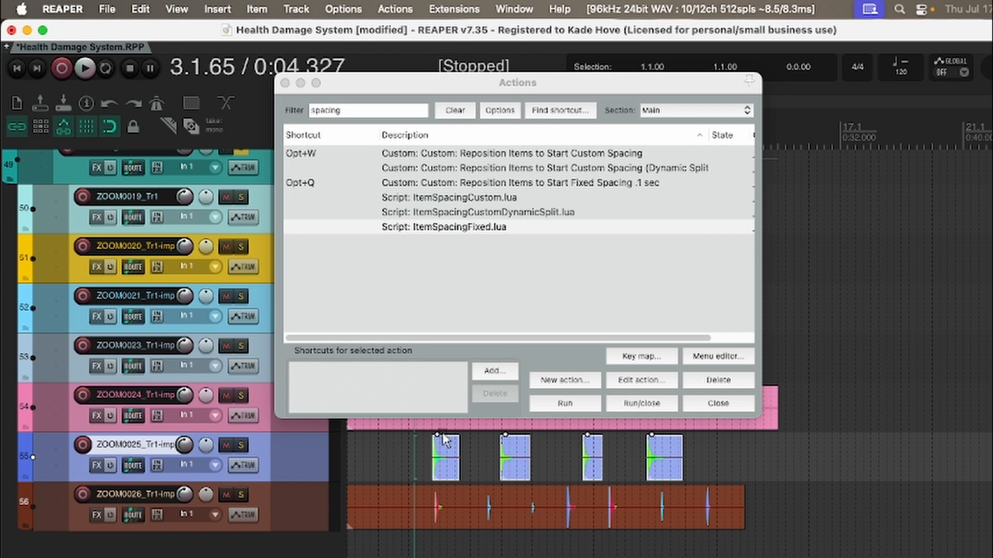
{"action": "left_click", "coordinate": [544, 401]}
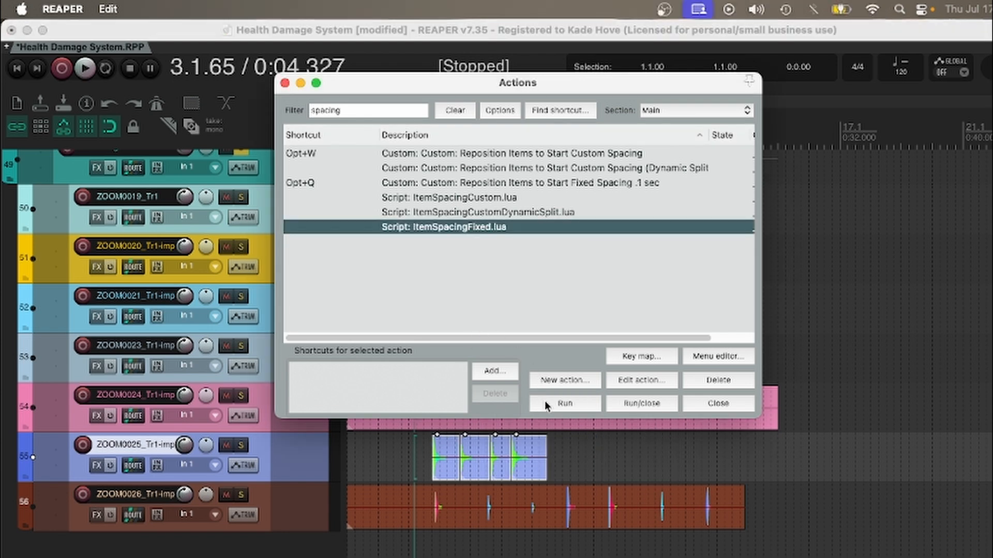
{"action": "scroll", "coordinate": [464, 459], "scroll_direction": "up", "scroll_amount": 5}
{"action": "scroll", "coordinate": [464, 459], "scroll_direction": "up", "scroll_amount": 1}
{"action": "scroll", "coordinate": [563, 459], "scroll_direction": "right", "scroll_amount": 5}
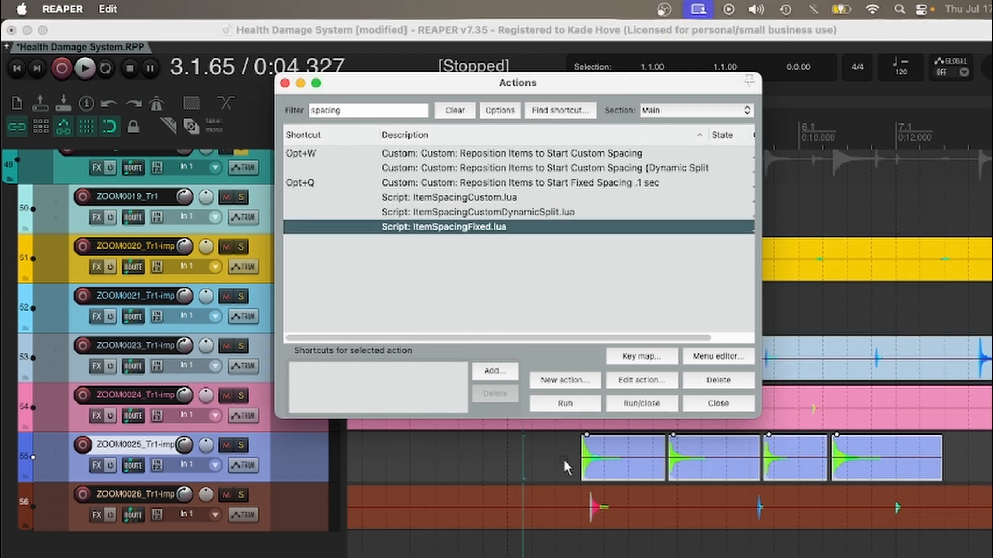
{"action": "key", "text": "super+z"}
Step: Run the ItemSpacingCustom.lua script on the split ZOOM0025_Tr1 items with a spacing of 1 second
{"action": "scroll", "coordinate": [579, 432], "scroll_direction": "down", "scroll_amount": 2}
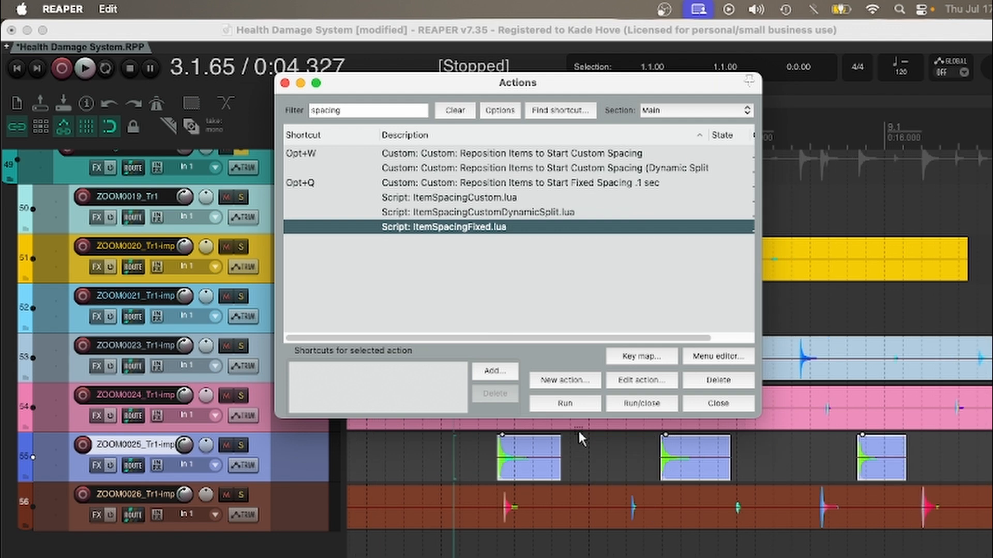
{"action": "scroll", "coordinate": [579, 432], "scroll_direction": "right", "scroll_amount": 4}
{"action": "scroll", "coordinate": [578, 432], "scroll_direction": "down", "scroll_amount": 4}
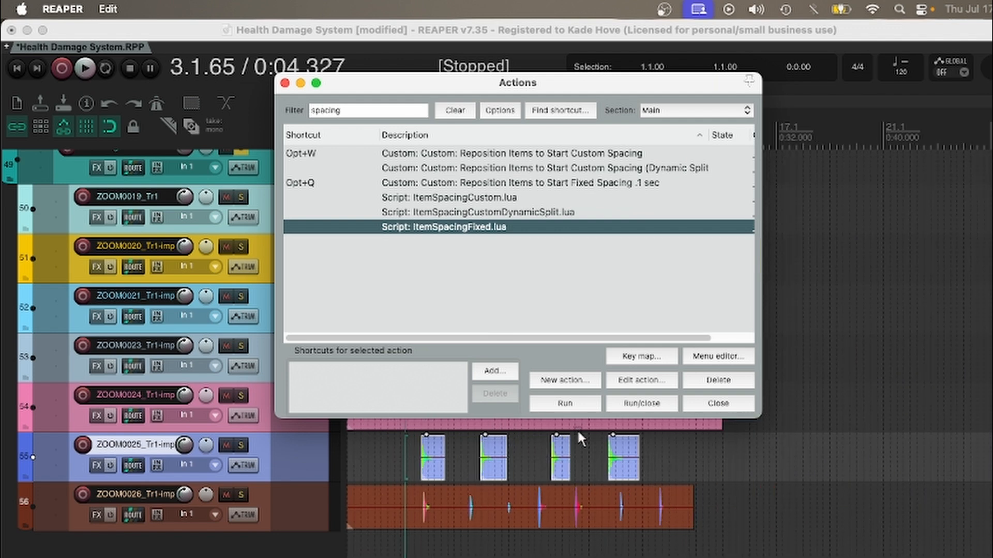
{"action": "left_click", "coordinate": [438, 201]}
{"action": "left_click", "coordinate": [591, 405]}
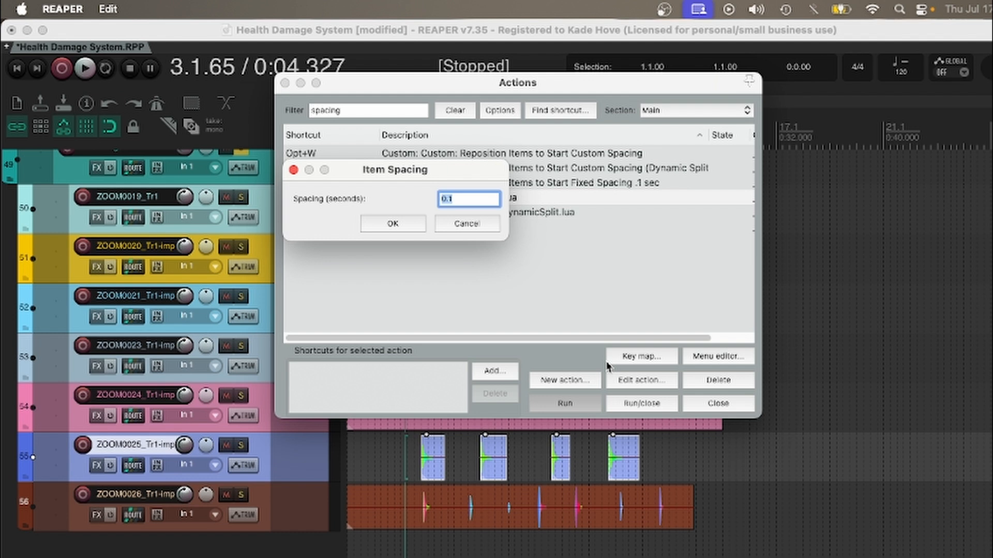
{"action": "type", "text": "1"}
{"action": "key", "text": "Return"}
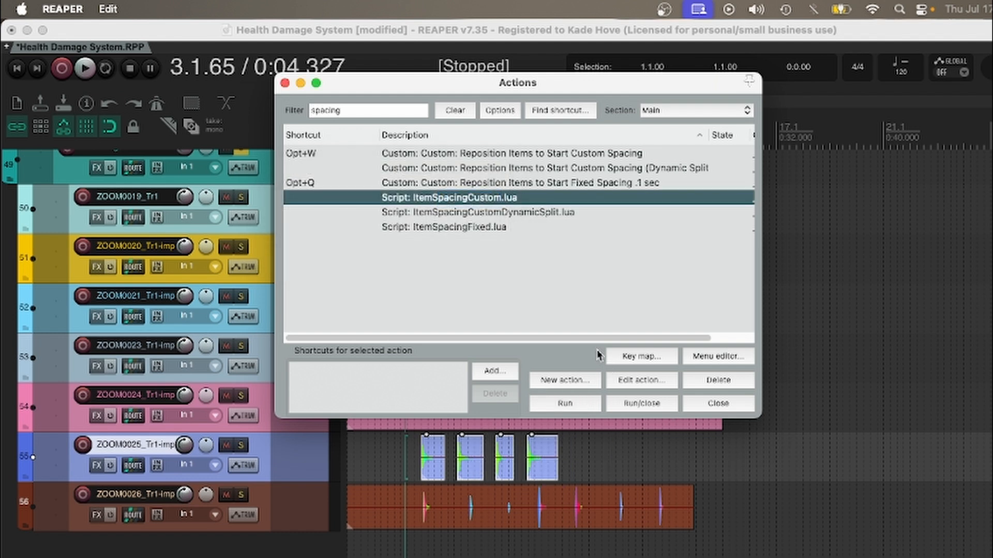
Step: Examine the component actions of the custom action "Reposition Items to Start Fixed Spacing .1 sec" without changing it
{"action": "left_click", "coordinate": [507, 184]}
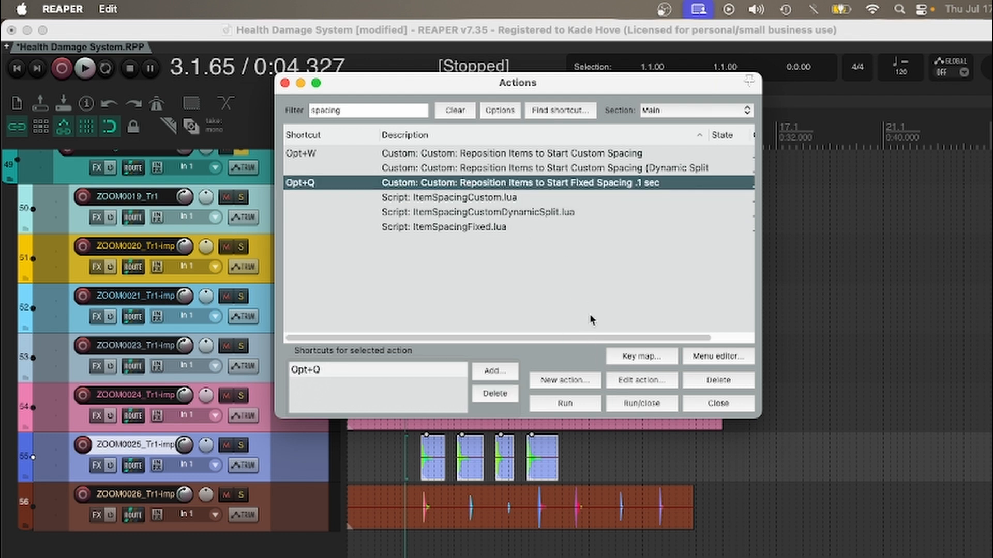
{"action": "left_click", "coordinate": [649, 385]}
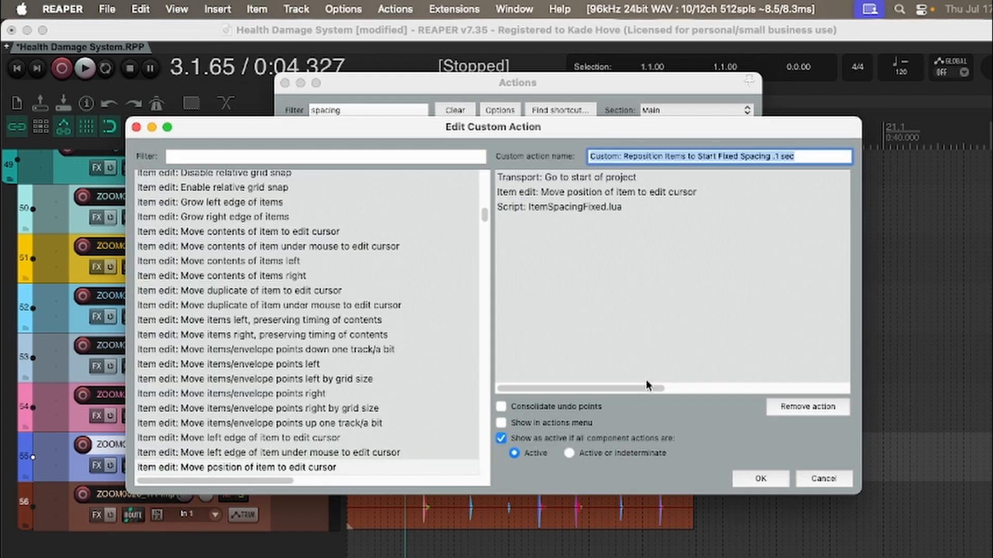
{"action": "left_click", "coordinate": [594, 182]}
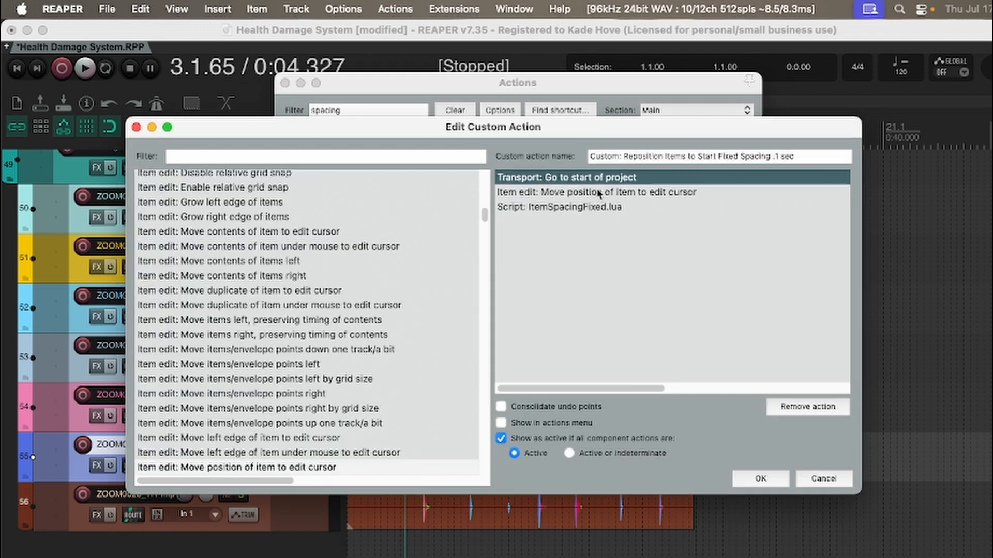
{"action": "left_click", "coordinate": [598, 193]}
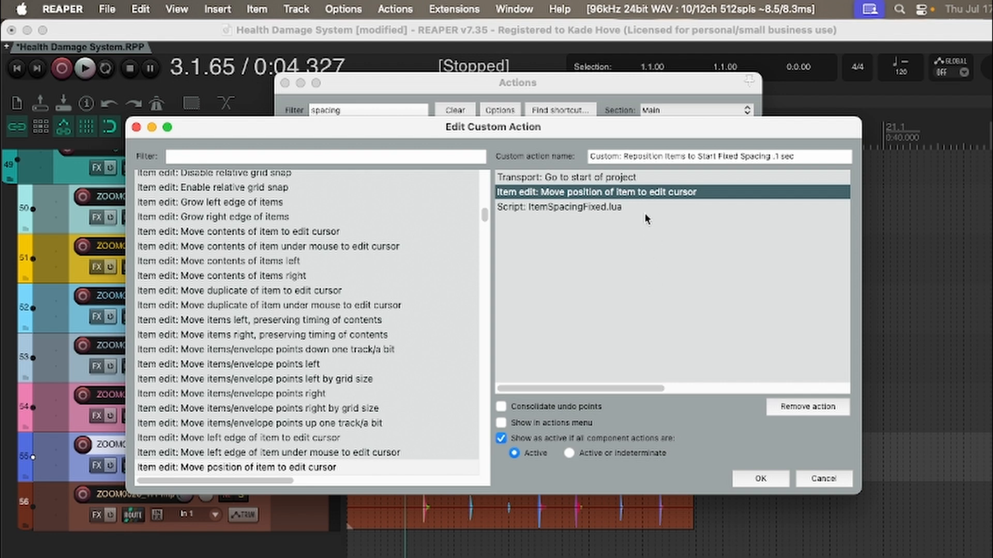
{"action": "left_click", "coordinate": [625, 207]}
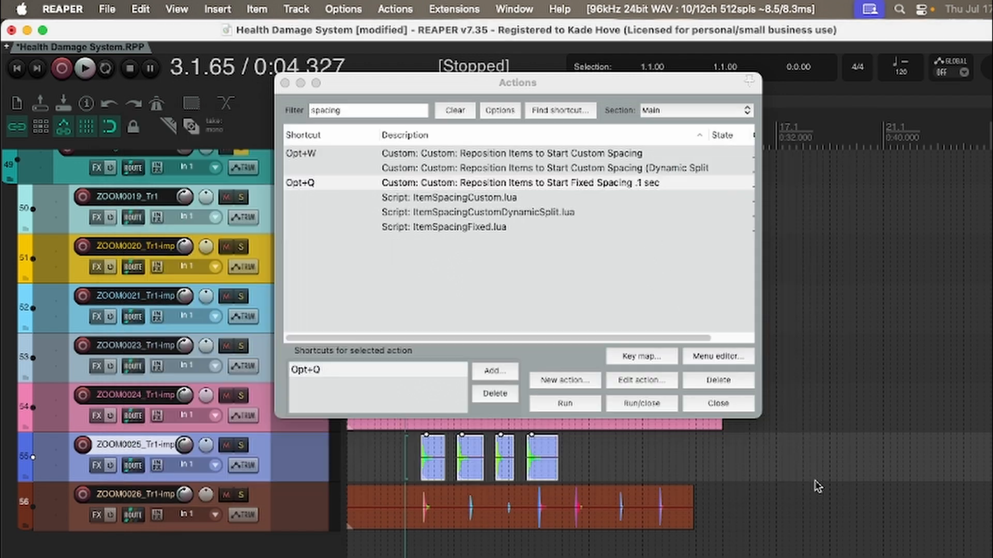
{"action": "left_click", "coordinate": [815, 478]}
Step: Run the fixed .1 sec repositioning action on the ZOOM0025_Tr1 items and undo it
{"action": "left_click", "coordinate": [581, 401]}
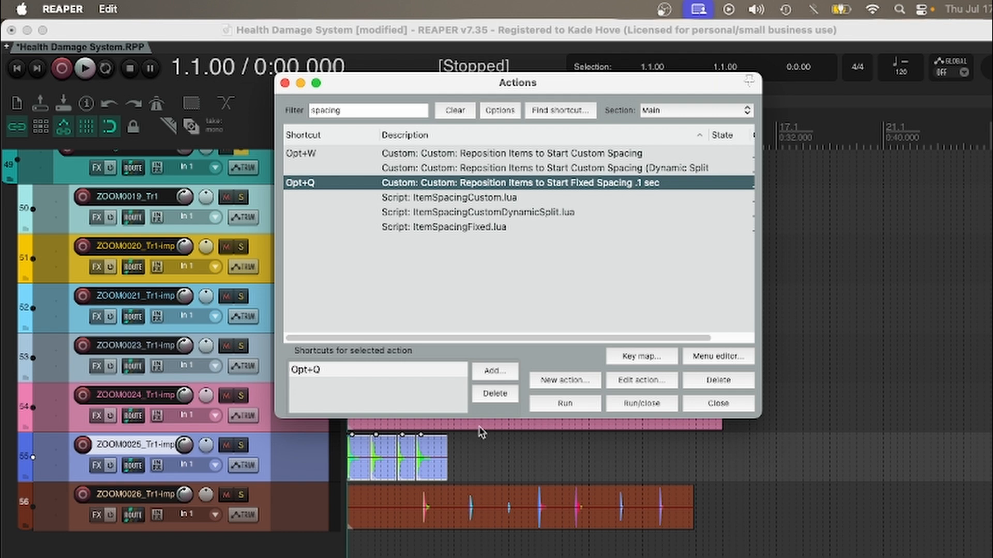
{"action": "key", "text": "super+z"}
Step: Examine the component actions of the custom action "Reposition Items to Start Custom Spacing" without changing it
{"action": "left_click", "coordinate": [477, 154]}
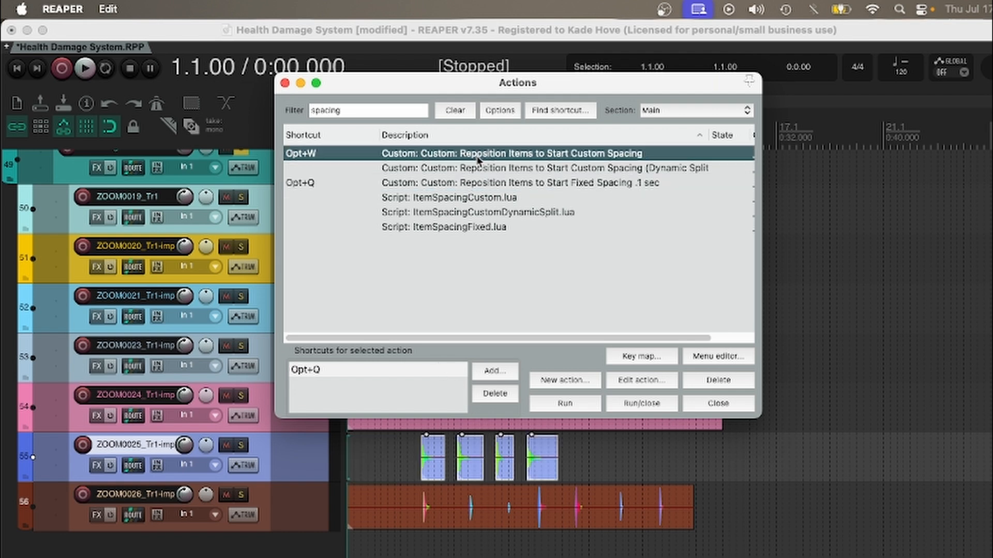
{"action": "left_click", "coordinate": [641, 380]}
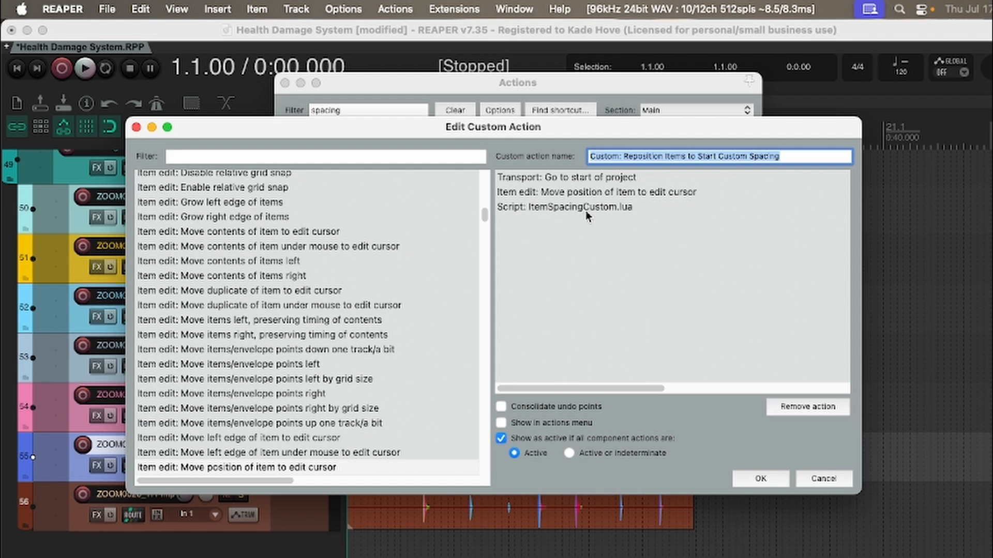
{"action": "left_click", "coordinate": [822, 479]}
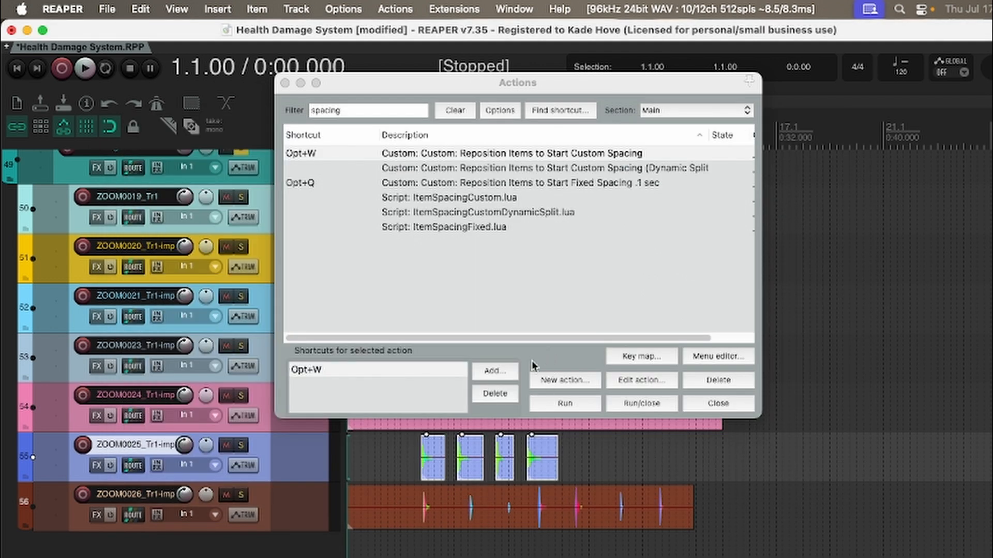
Step: Reposition the ZOOM0025_Tr1 items to the project start with the custom spacing action, using 1 second
{"action": "key", "text": "alt+w"}
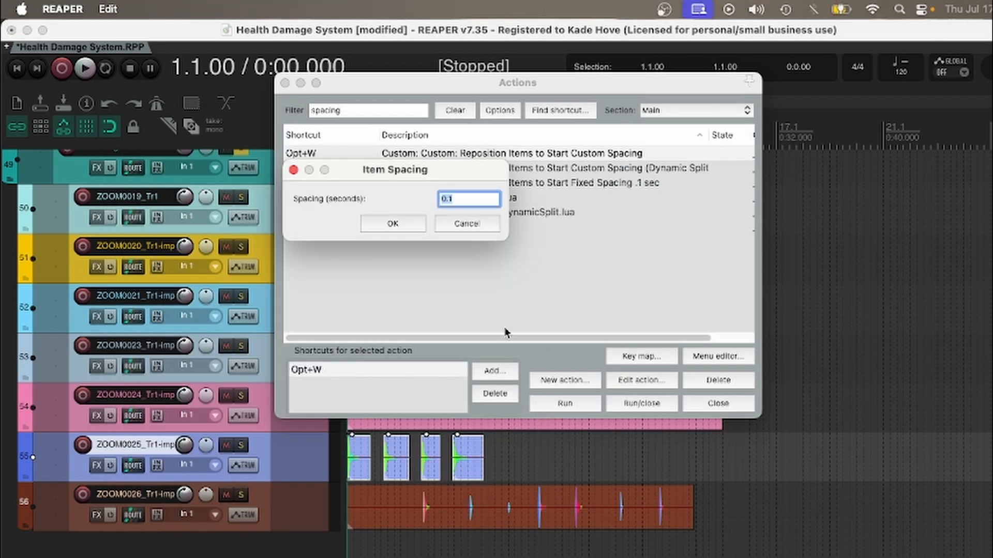
{"action": "type", "text": "1"}
{"action": "key", "text": "Return"}
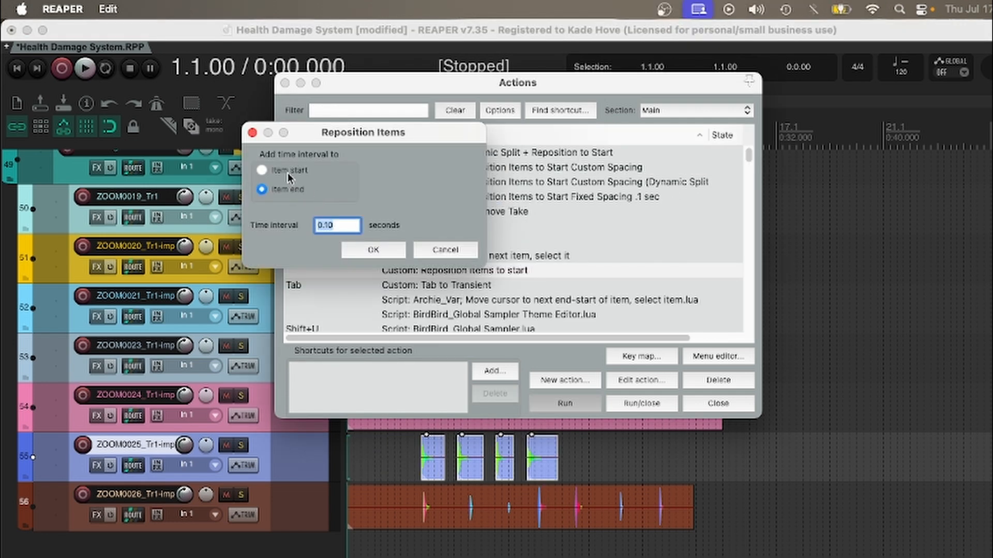
Step: Reposition the ZOOM0025_Tr1 items with a 1-second interval added to item start, and undo it
{"action": "left_click", "coordinate": [288, 173]}
{"action": "type", "text": "1"}
{"action": "left_click", "coordinate": [376, 252]}
{"action": "scroll", "coordinate": [457, 448], "scroll_direction": "up", "scroll_amount": 3}
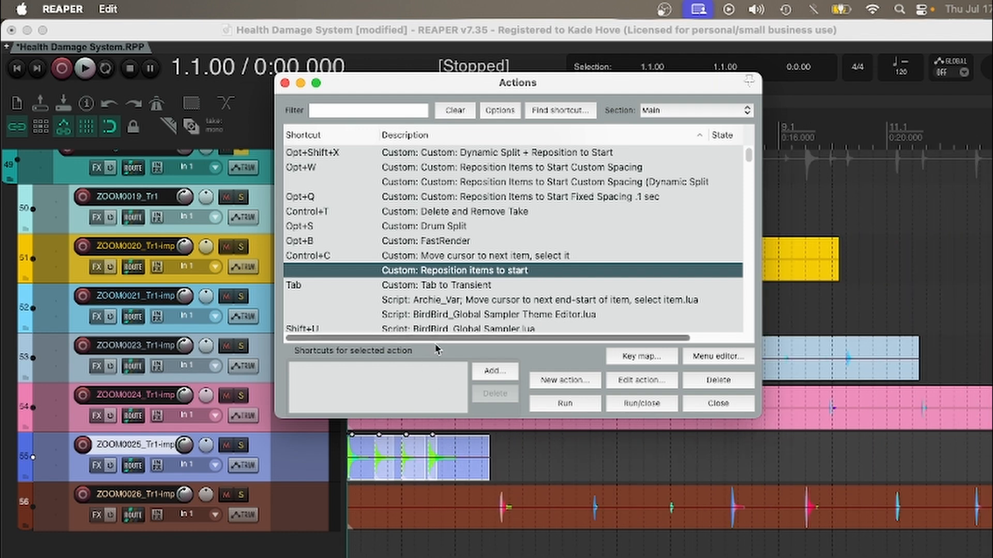
{"action": "key", "text": "super+z"}
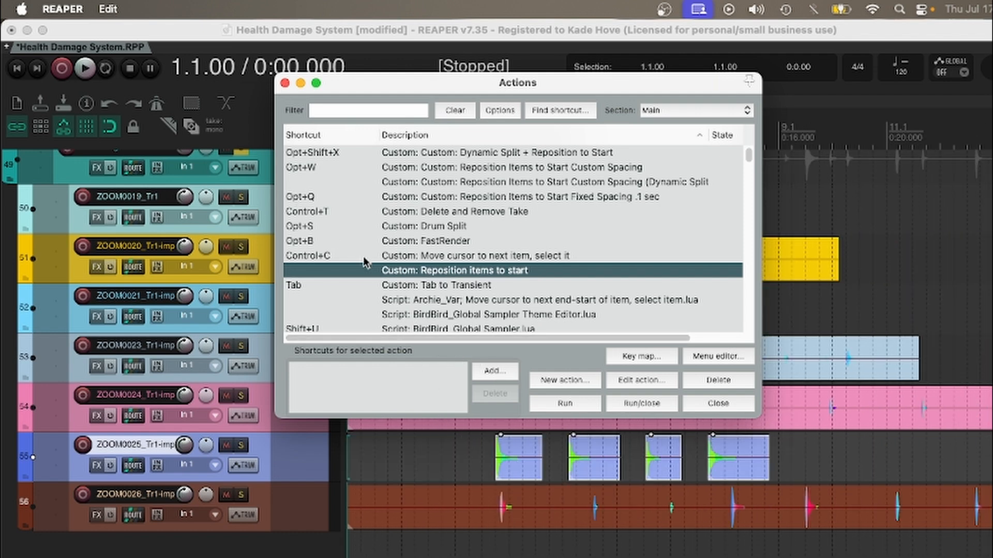
Step: Run "Reposition items to start" with a .1-second interval added to item end, and undo it
{"action": "left_click", "coordinate": [566, 404]}
{"action": "left_click", "coordinate": [288, 191]}
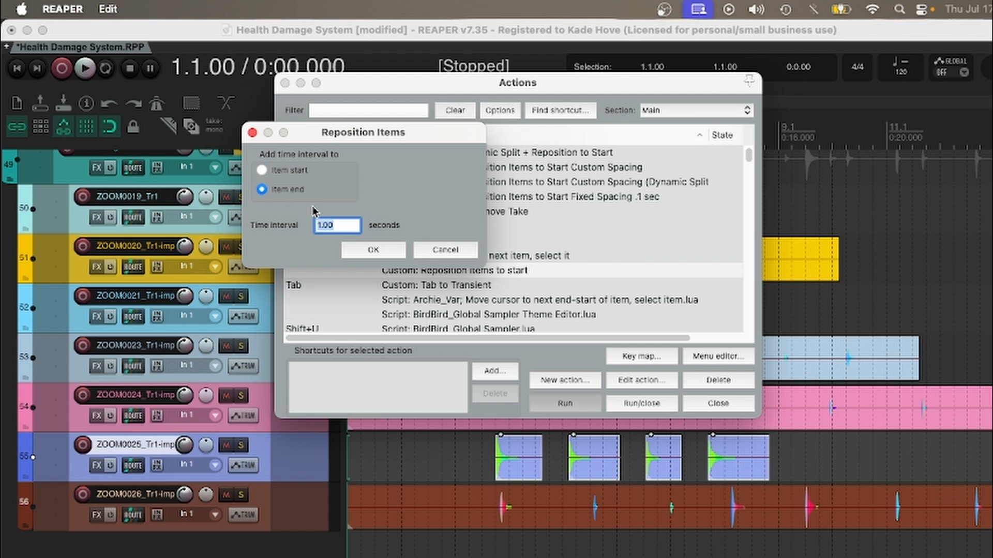
{"action": "key", "text": "BackSpace"}
{"action": "type", "text": ".1"}
{"action": "left_click", "coordinate": [374, 252]}
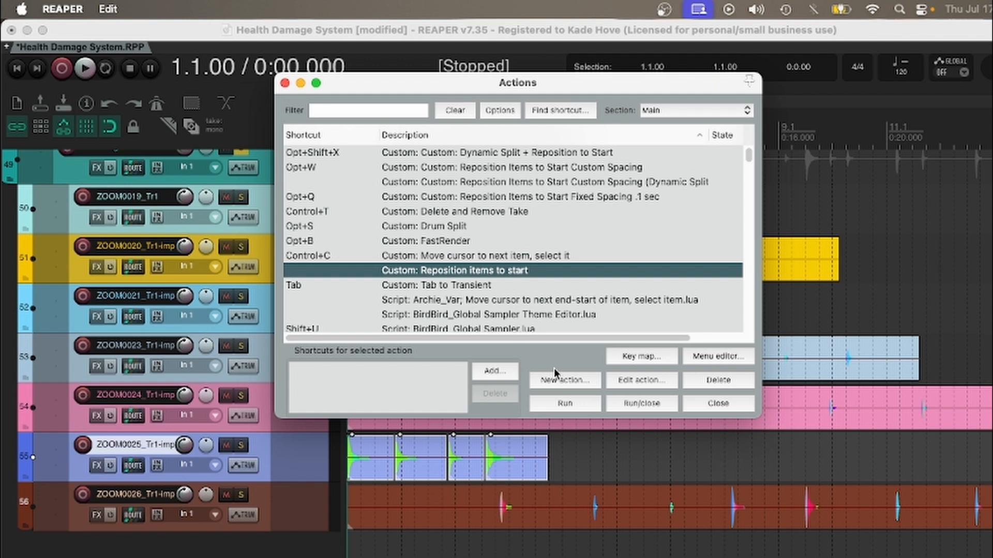
{"action": "key", "text": "super+z"}
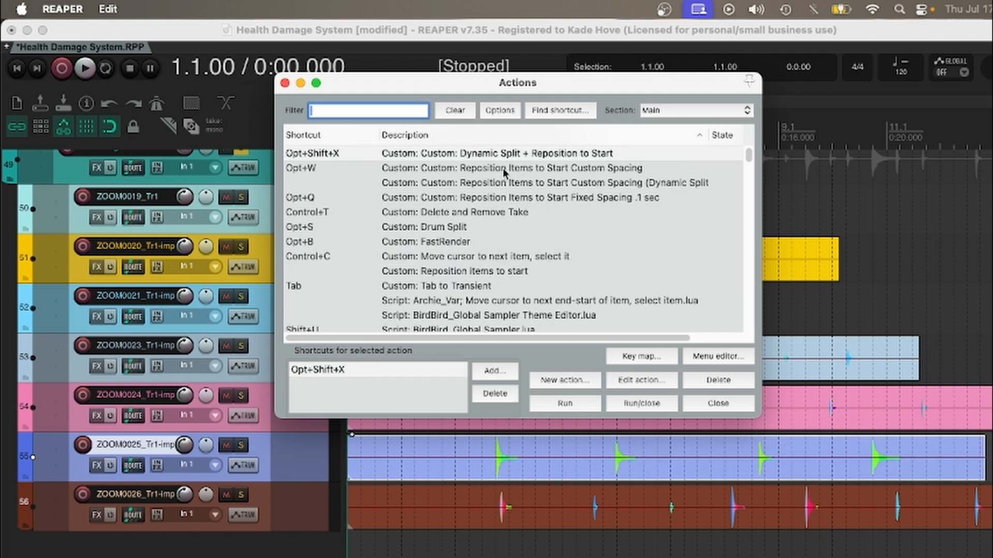
Step: Examine the component actions of the custom action "Dynamic Split + Reposition to Start", including its dynamic split and spacing script entries
{"action": "left_click", "coordinate": [647, 377]}
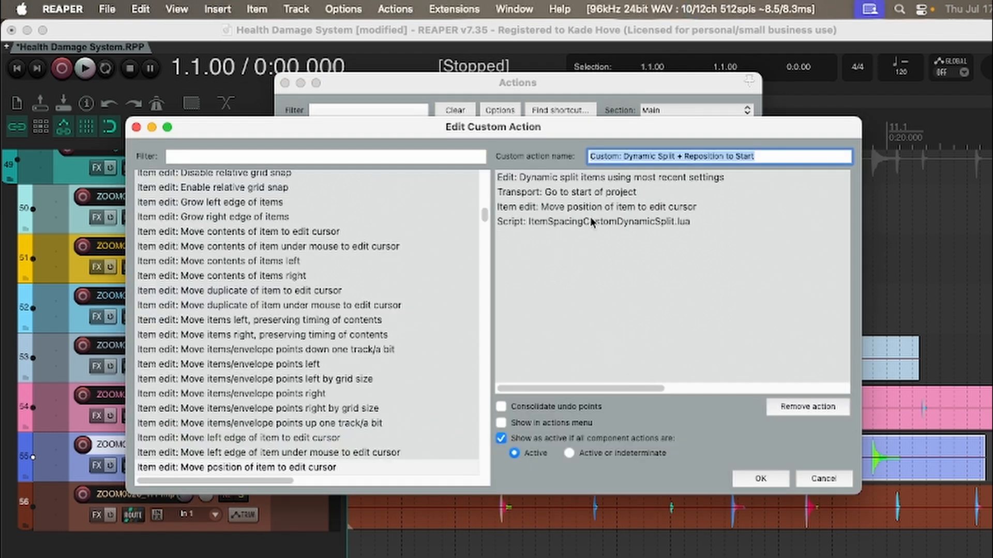
{"action": "left_click_drag", "start_coordinate": [590, 130], "coordinate": [589, 68]}
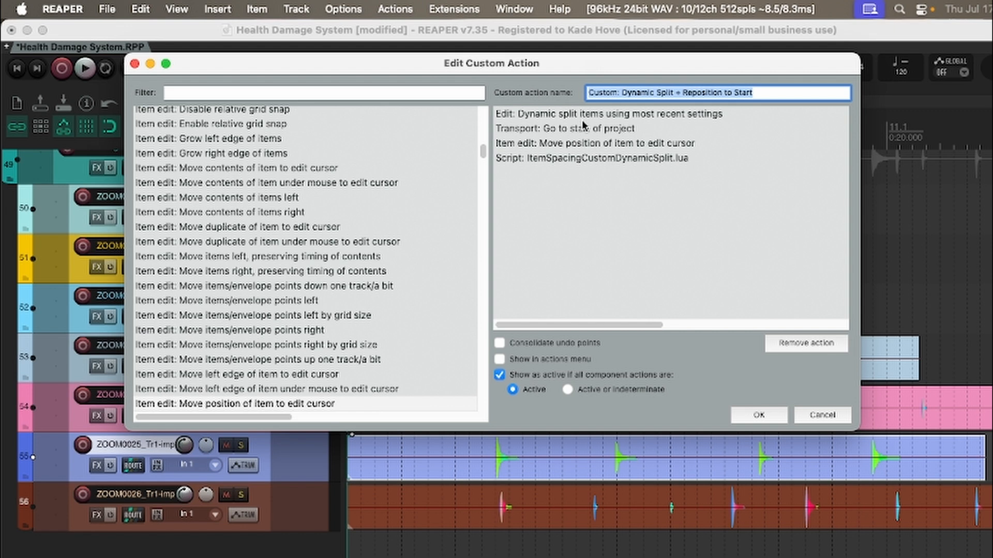
{"action": "left_click_drag", "start_coordinate": [579, 66], "coordinate": [588, 109]}
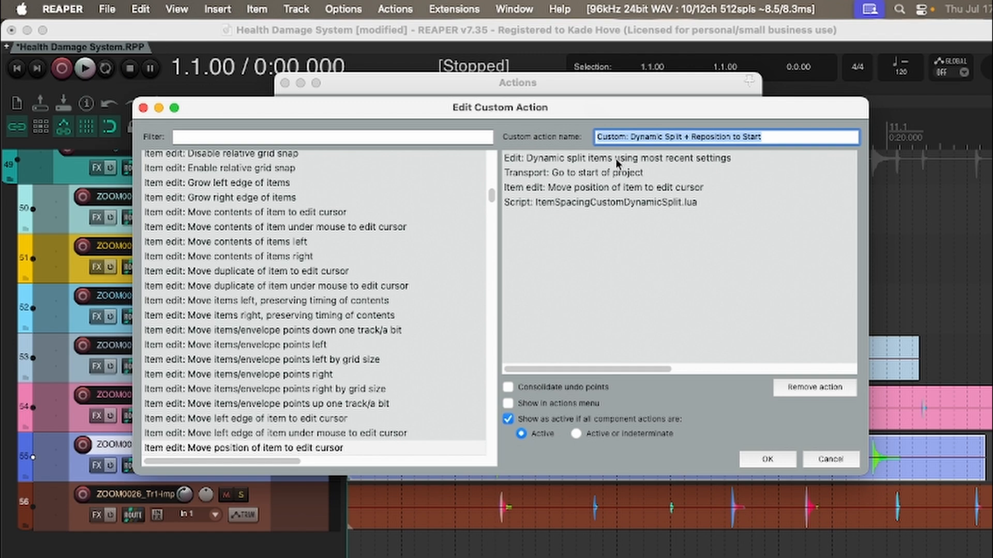
{"action": "left_click_drag", "start_coordinate": [611, 113], "coordinate": [635, 119]}
{"action": "left_click", "coordinate": [619, 208]}
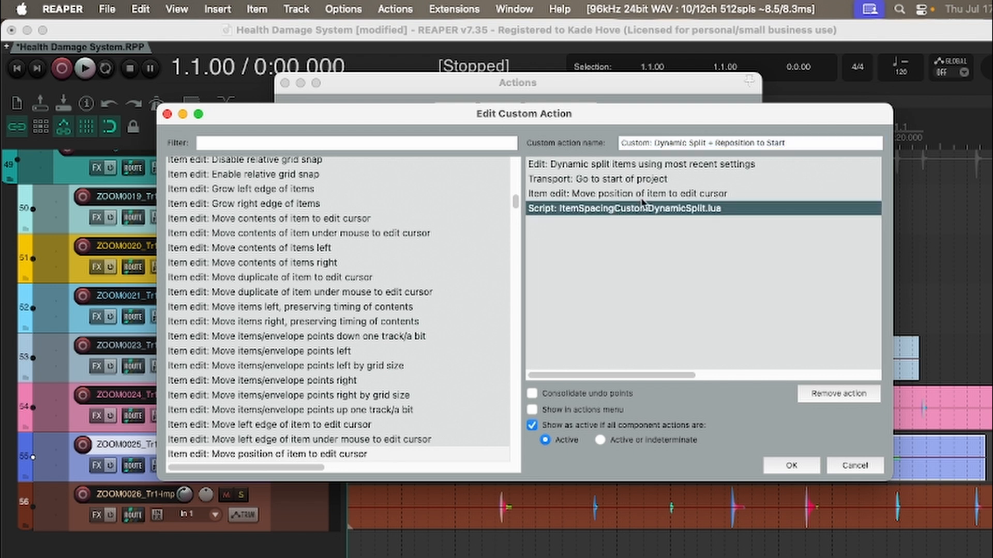
{"action": "left_click", "coordinate": [631, 166]}
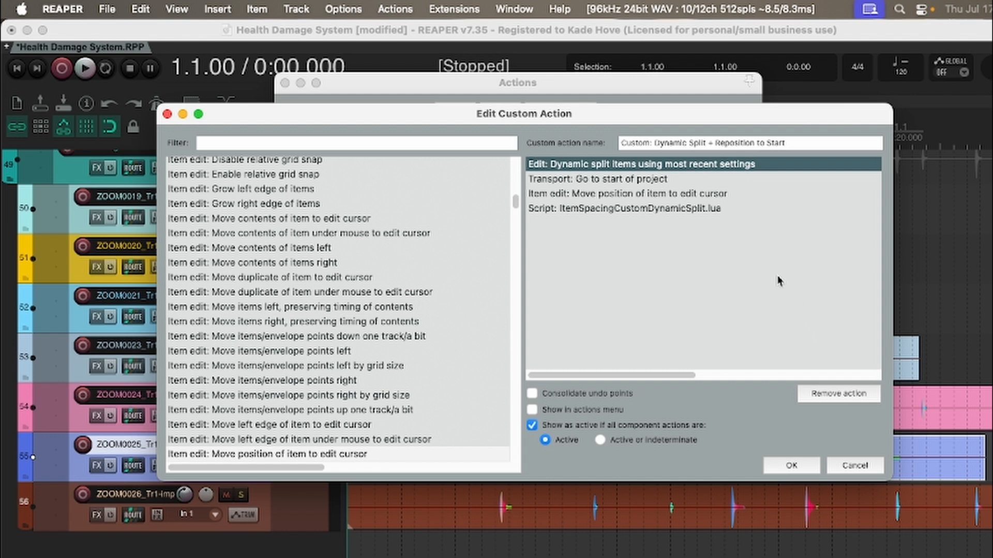
{"action": "key", "text": "Return"}
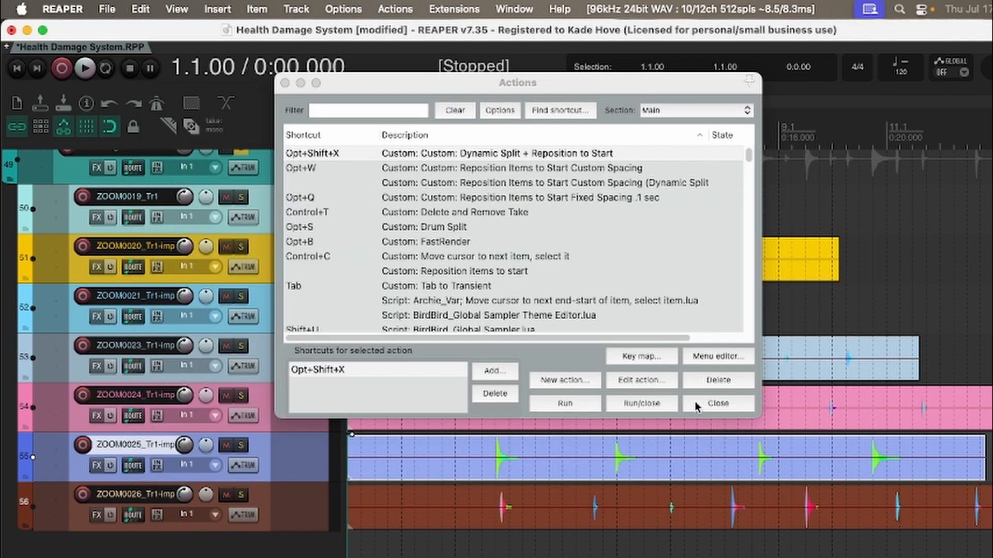
Step: Examine the Dynamic split items settings for the ZOOM0025_Tr1 item, and cancel without splitting
{"action": "key", "text": "alt+shift+x"}
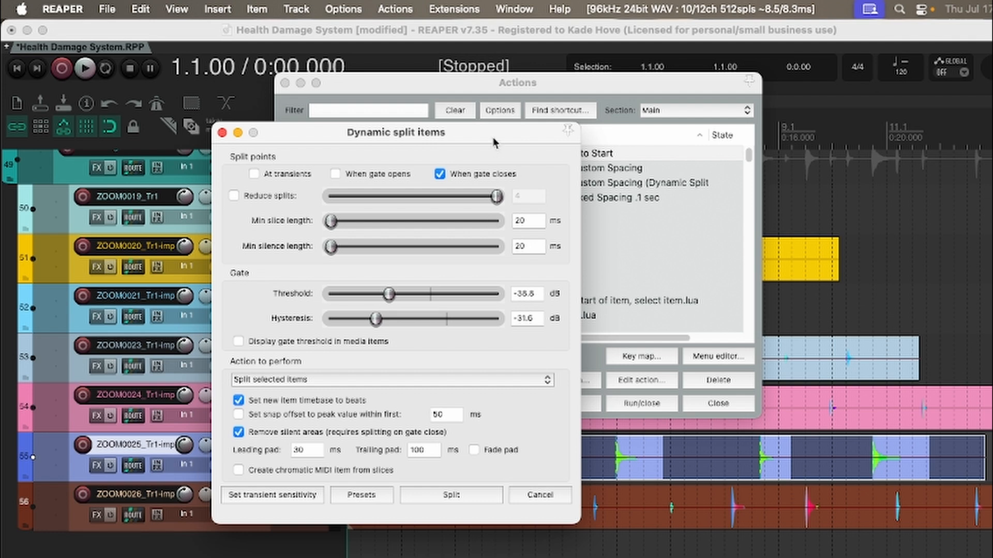
{"action": "left_click_drag", "start_coordinate": [493, 139], "coordinate": [554, 120]}
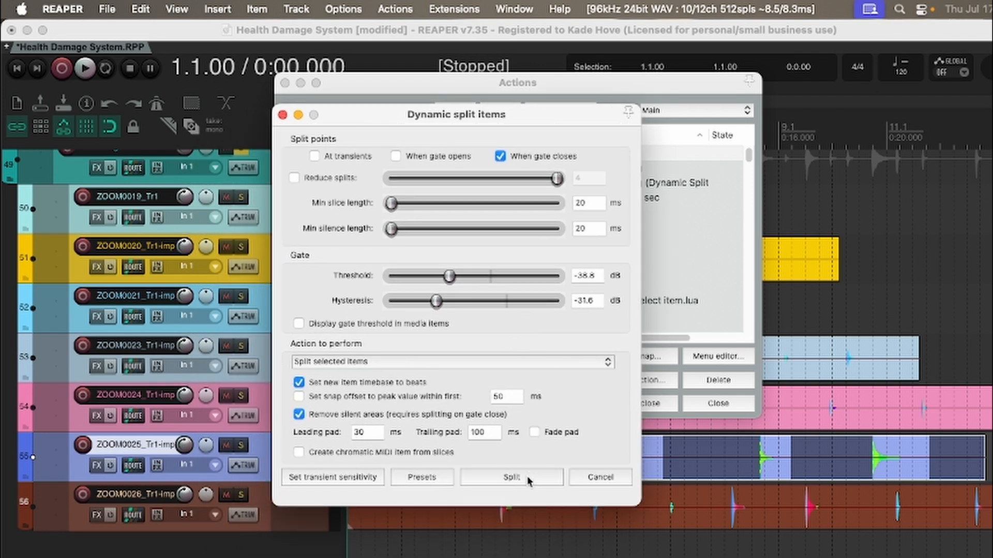
{"action": "left_click", "coordinate": [628, 476]}
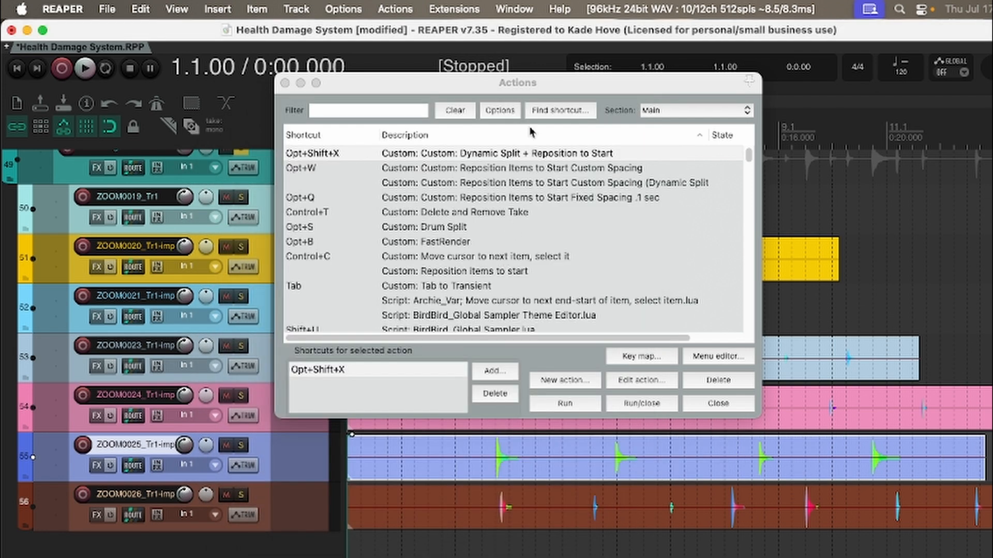
Step: Review the "Go to start of project" entry and its neighbours in the Dynamic Split + Reposition to Start custom action, and close the action list
{"action": "left_click", "coordinate": [643, 381]}
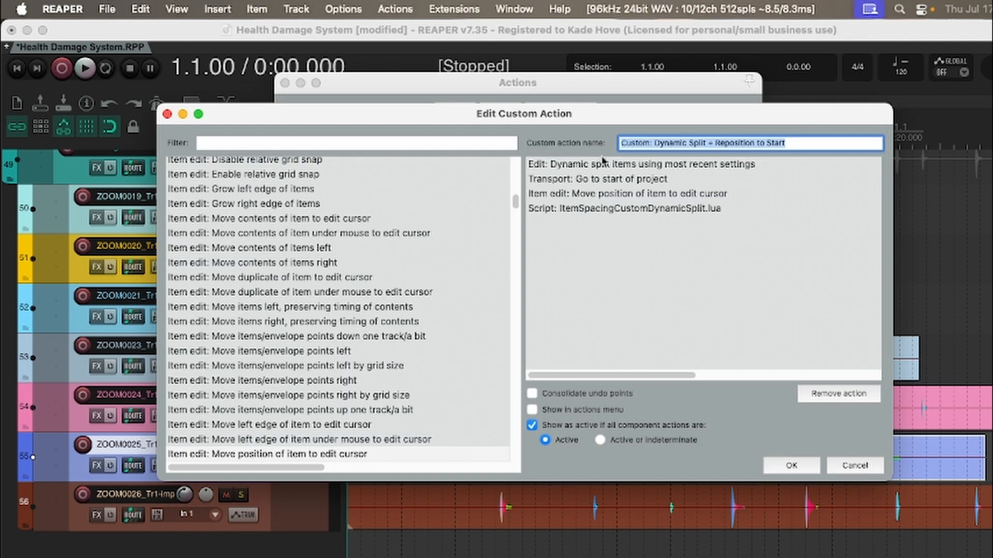
{"action": "left_click", "coordinate": [618, 179]}
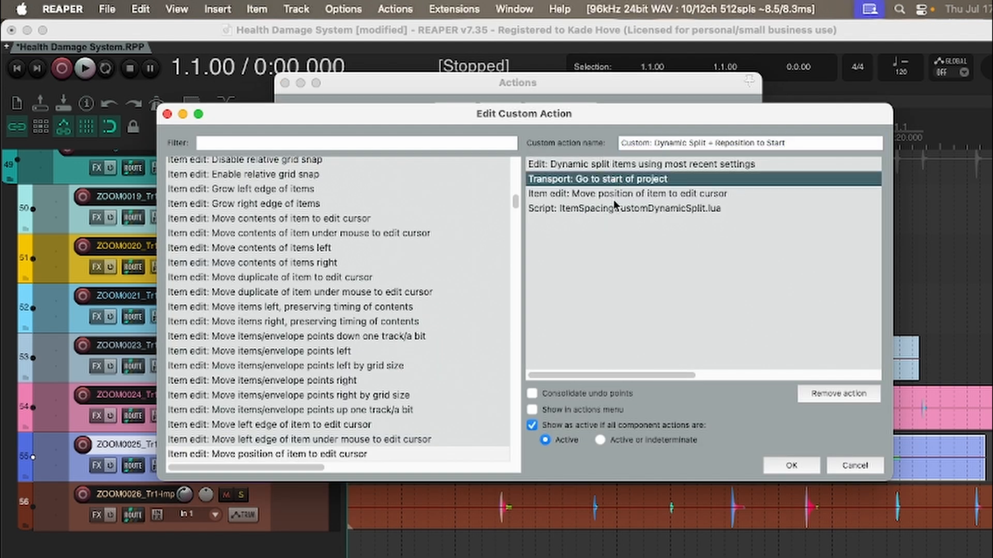
{"action": "left_click", "coordinate": [837, 461]}
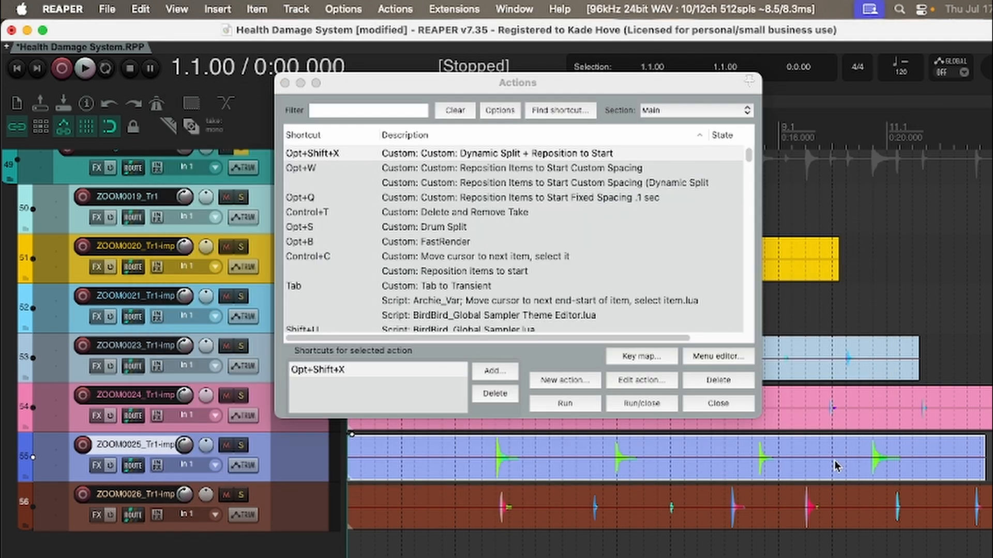
{"action": "left_click", "coordinate": [714, 404]}
Step: Dynamically split and reposition the ZOOM0024_Tr1 recording with 0.1-second spacing, and the ZOOM0023_Tr1 recording with 1-second spacing
{"action": "key", "text": "shift+s"}
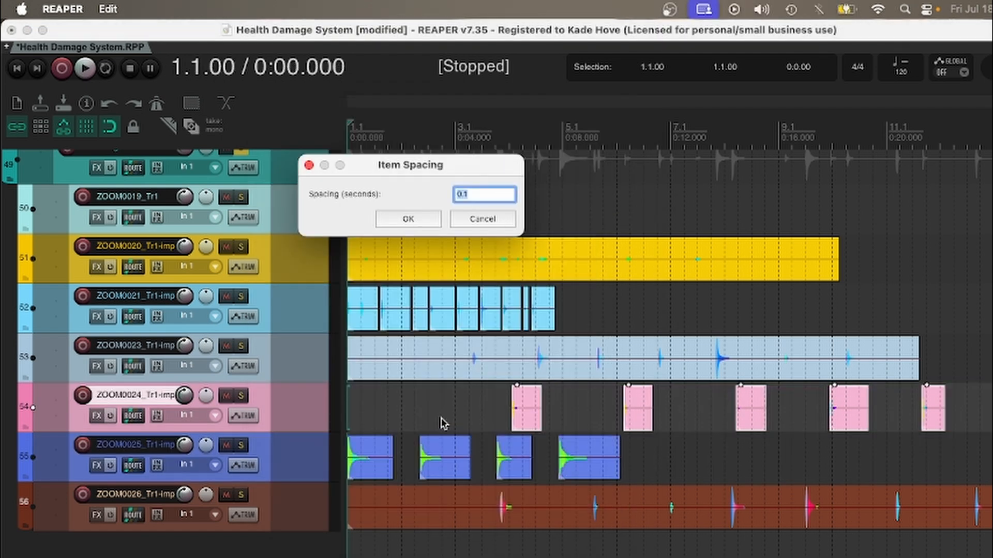
{"action": "key", "text": "Return"}
{"action": "left_click", "coordinate": [401, 369]}
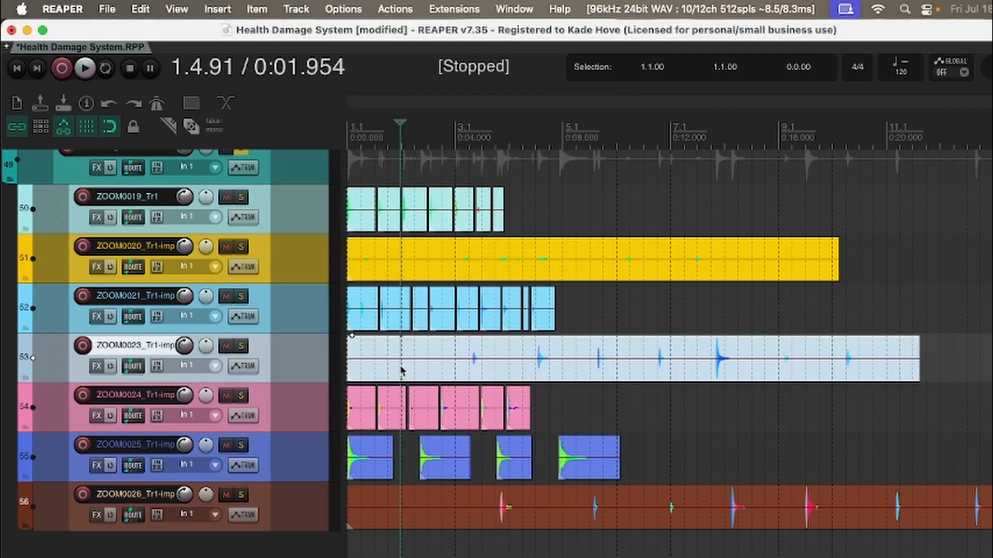
{"action": "type", "text": "d"}
{"action": "type", "text": "1"}
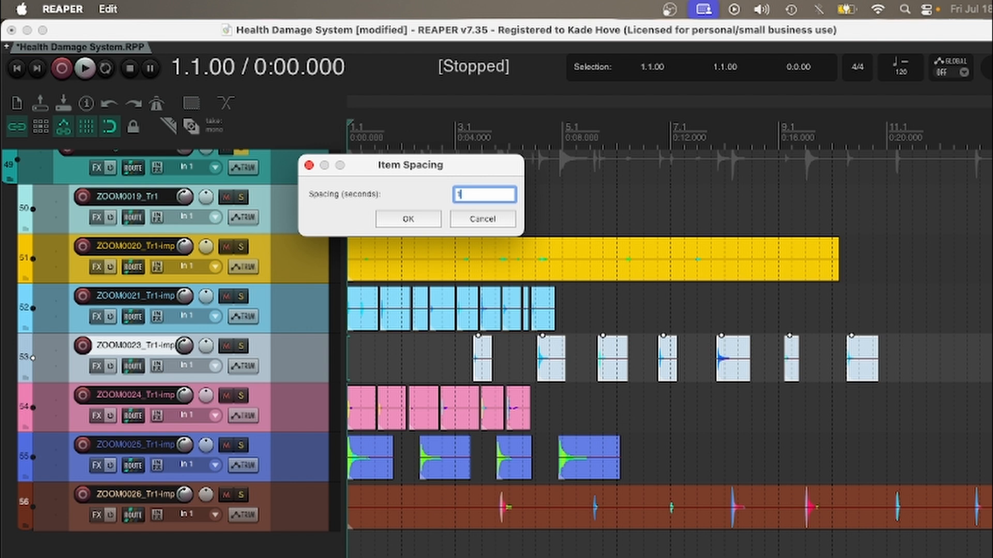
{"action": "key", "text": "Return"}
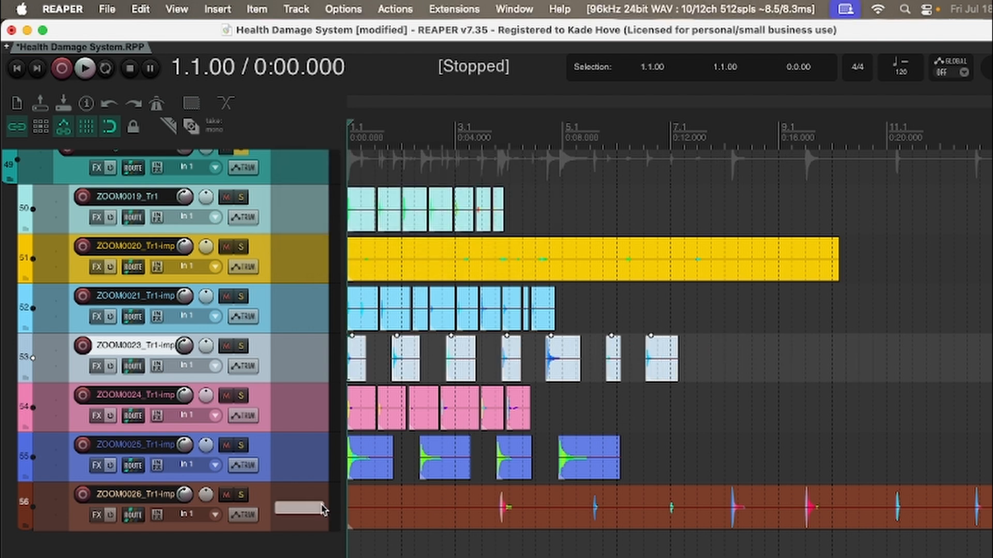
Step: Dynamically split the ZOOM0026_Tr1 recording and reposition its items to the project start with 0.1-second spacing, and deselect them
{"action": "left_click", "coordinate": [389, 517]}
{"action": "key", "text": "d"}
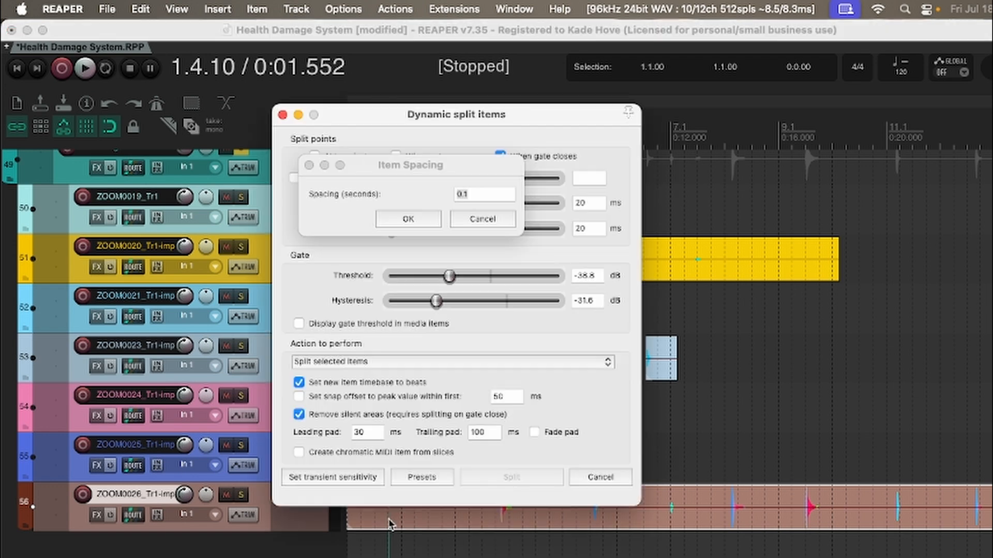
{"action": "key", "text": "Return"}
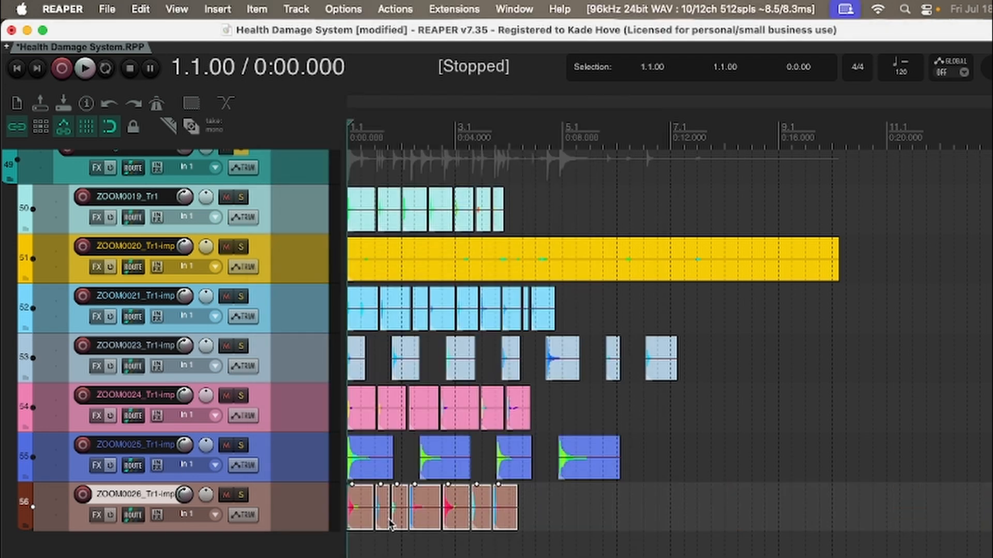
{"action": "left_click", "coordinate": [570, 494]}
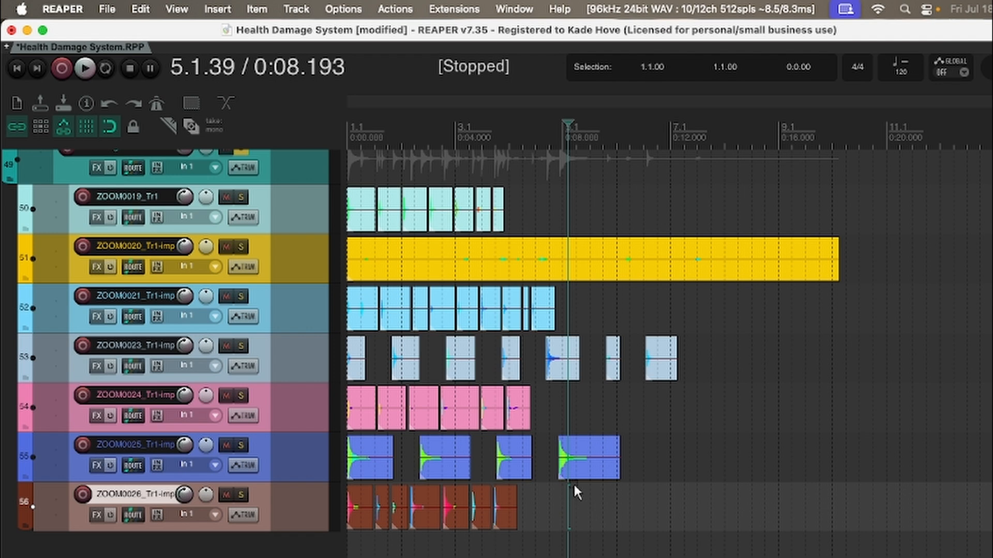
Step: Create a new ReaScript named Test.lua in a new folder named Test inside the Scripts folder
{"action": "key", "text": "shift+slash"}
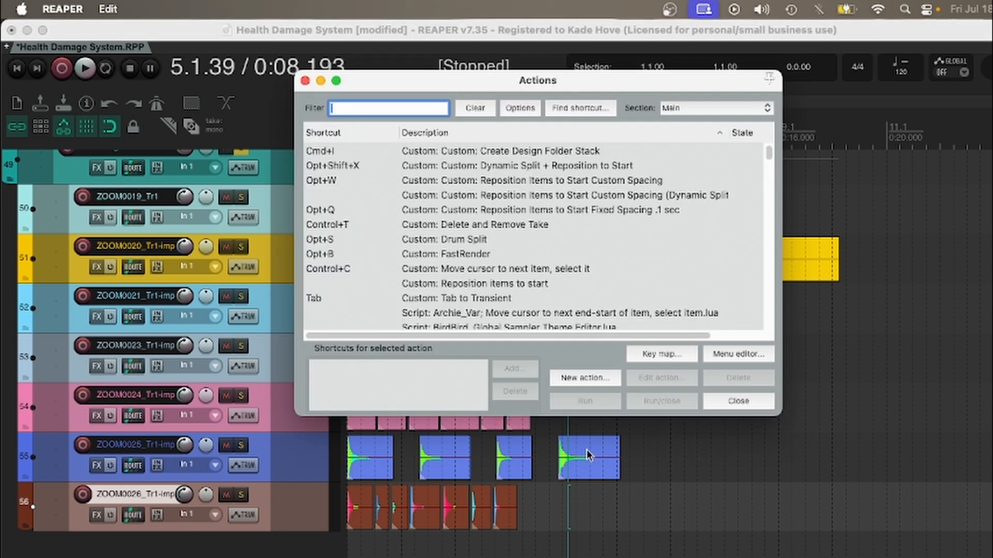
{"action": "left_click", "coordinate": [592, 387]}
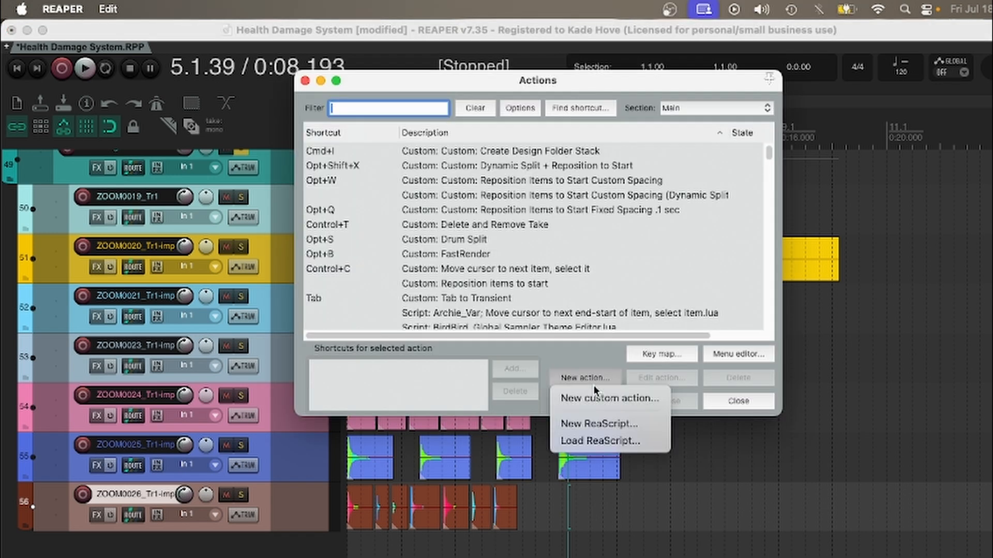
{"action": "left_click", "coordinate": [585, 423]}
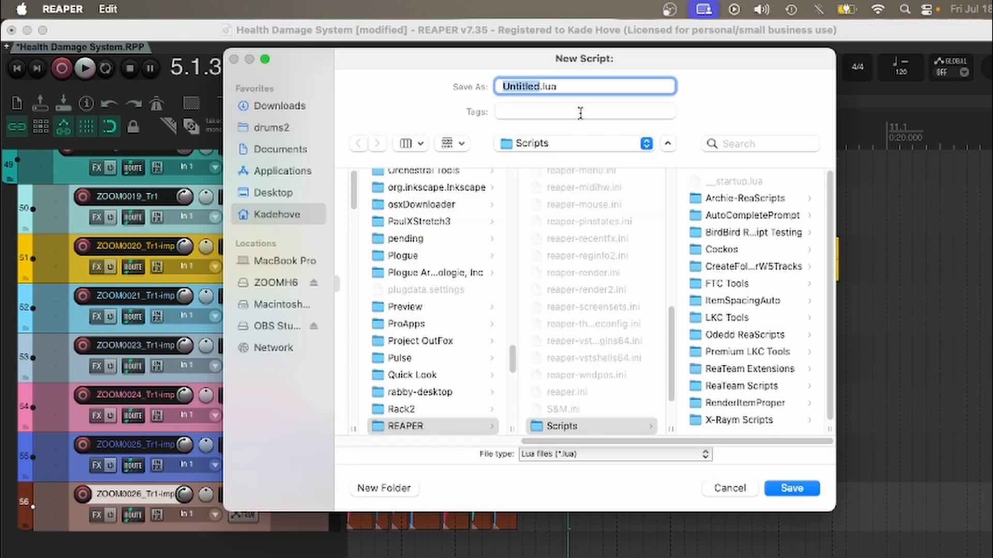
{"action": "left_click", "coordinate": [383, 488]}
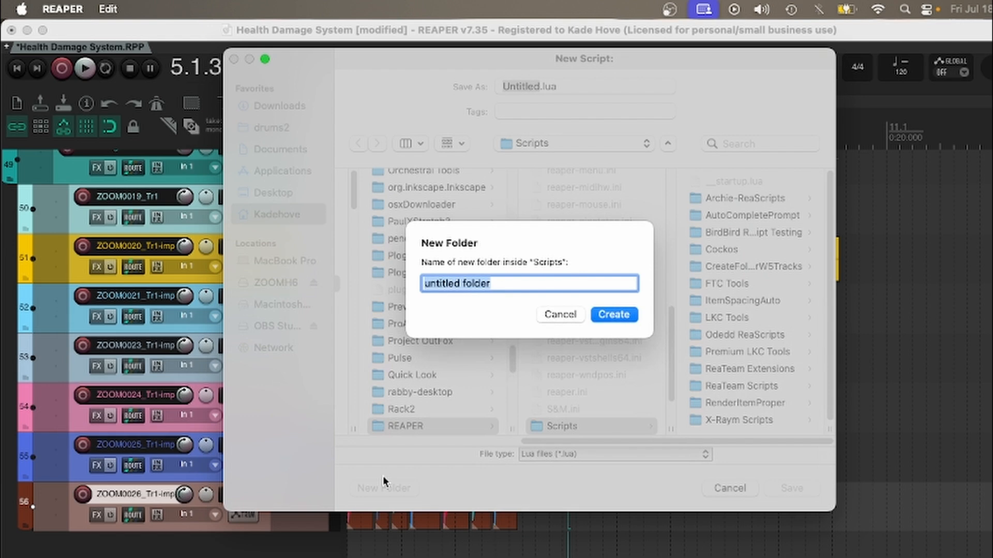
{"action": "type", "text": "Test"}
{"action": "key", "text": "Return"}
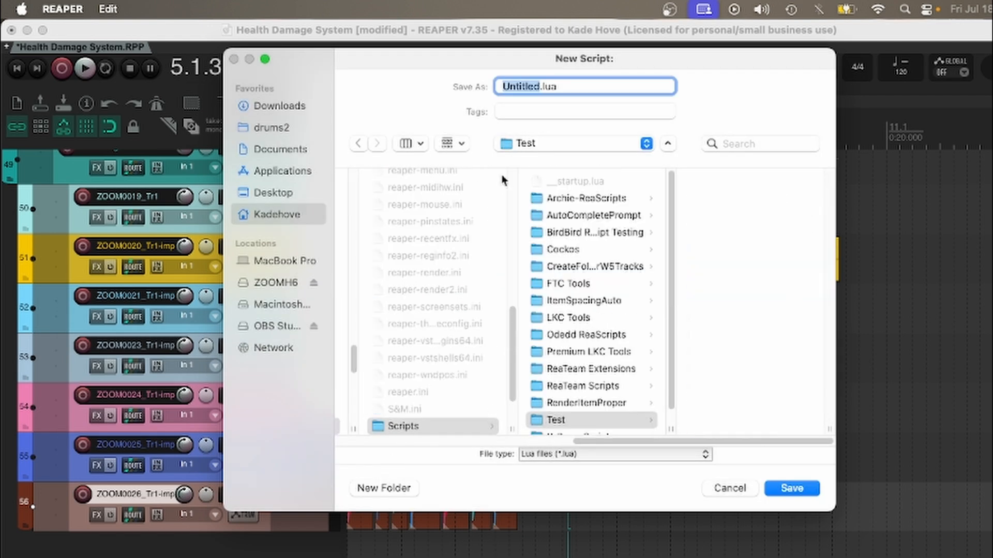
{"action": "type", "text": "Test"}
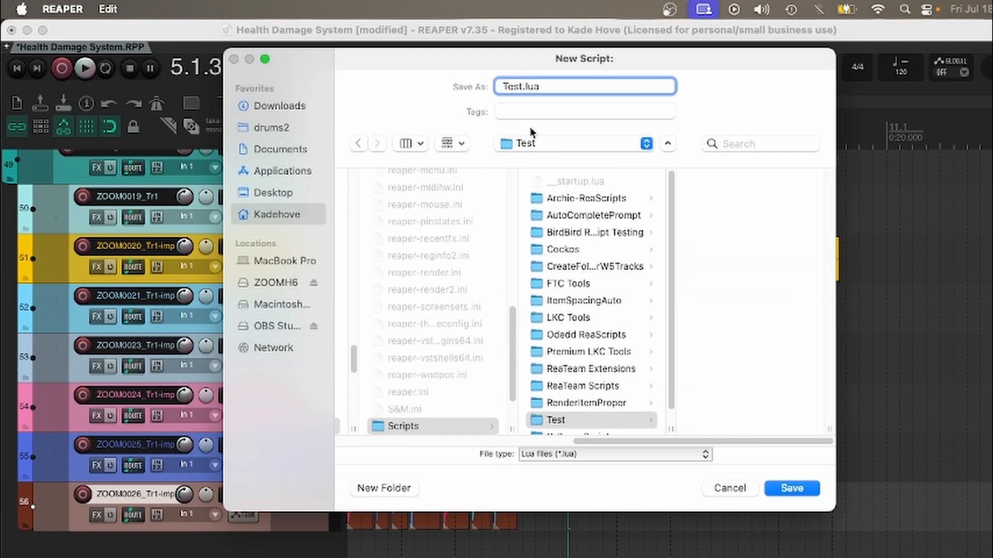
{"action": "key", "text": "Return"}
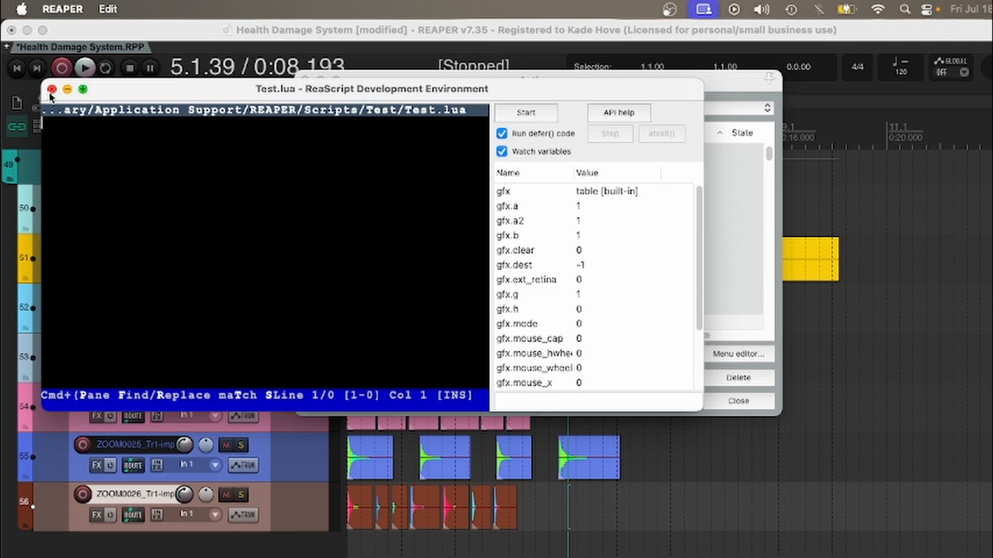
Step: Enter "test" as the content of Test.lua, save the script while closing its editor, and close the action list
{"action": "type", "text": "test"}
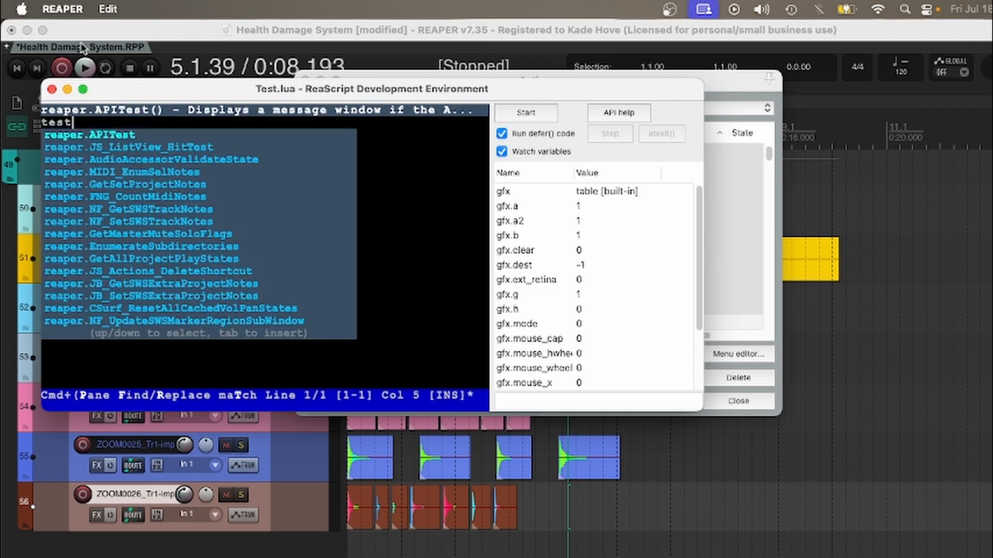
{"action": "left_click", "coordinate": [52, 89]}
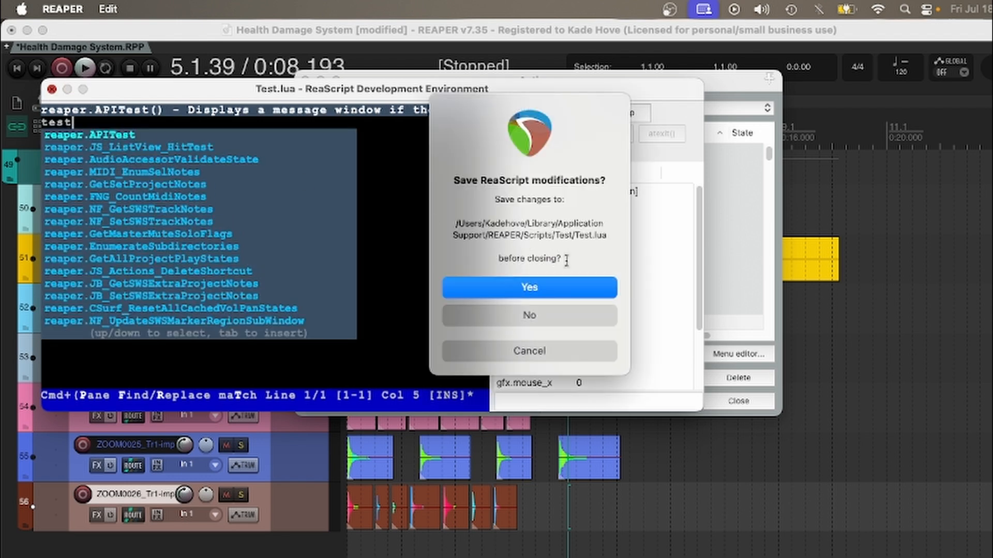
{"action": "left_click", "coordinate": [577, 287]}
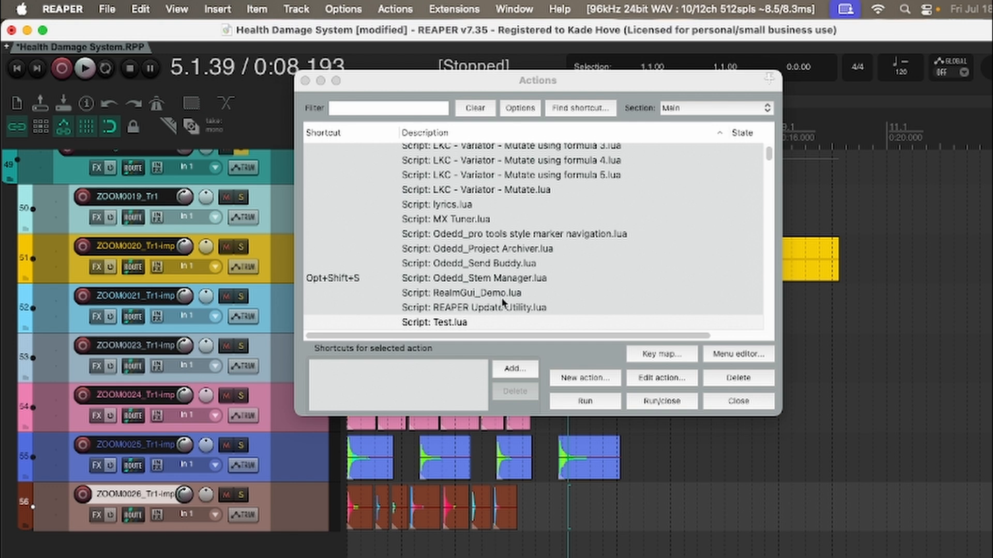
{"action": "left_click", "coordinate": [512, 319]}
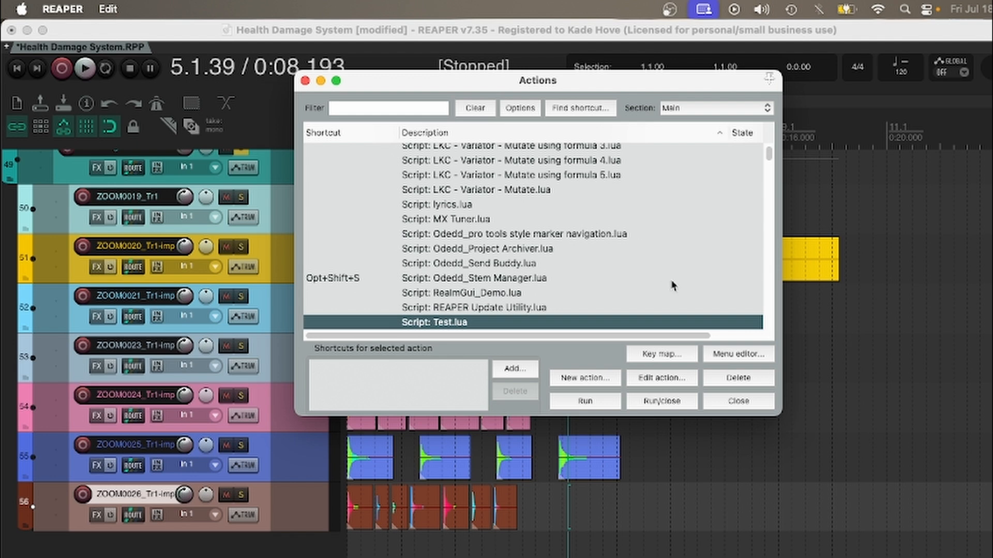
{"action": "left_click", "coordinate": [738, 400]}
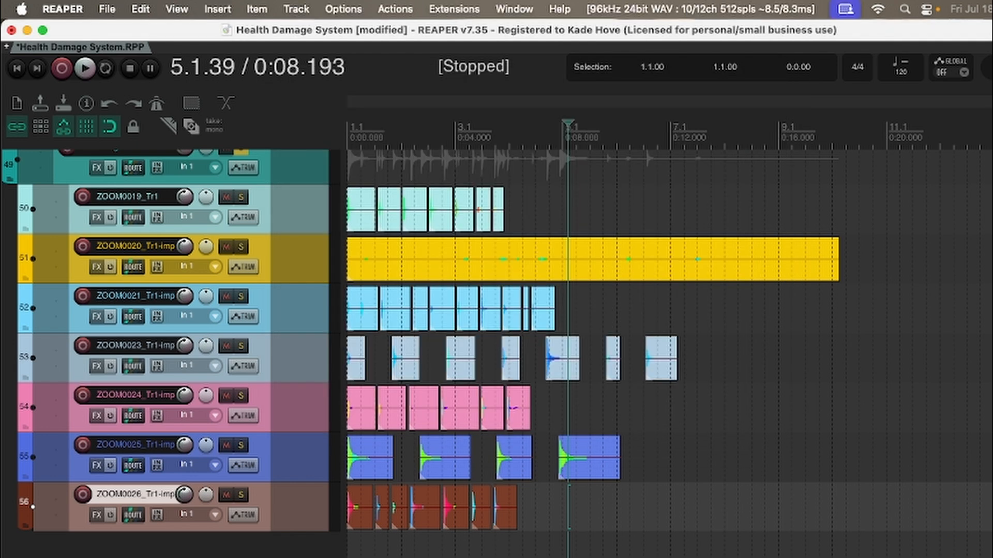